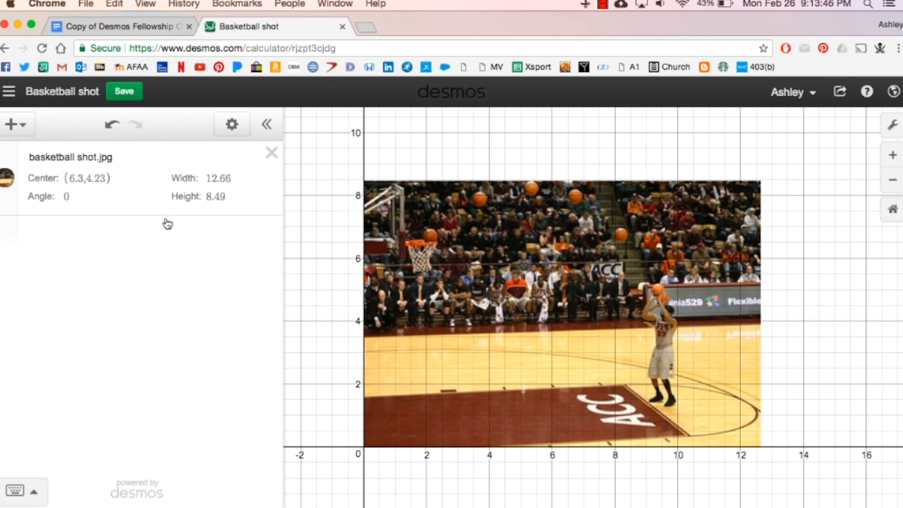
Step: Search the web in a new tab for "quadratic parent function" and highlight the equation in the result
left_click(363, 27)
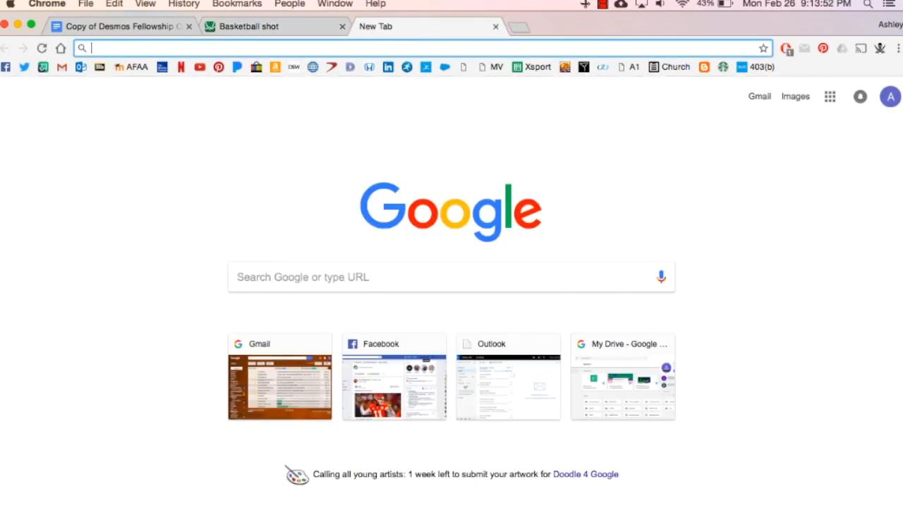
type("quadratic parent for")
key("BackSpace")
key("BackSpace")
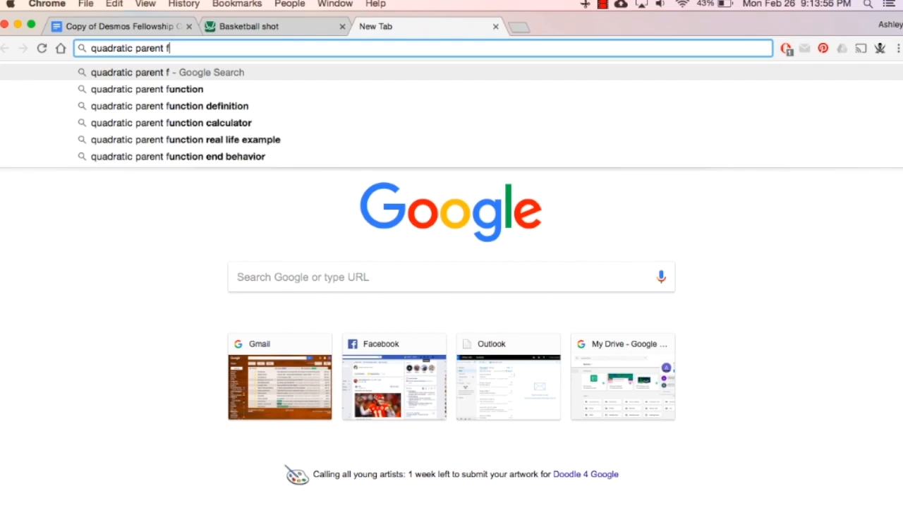
type("uncti")
key("Return")
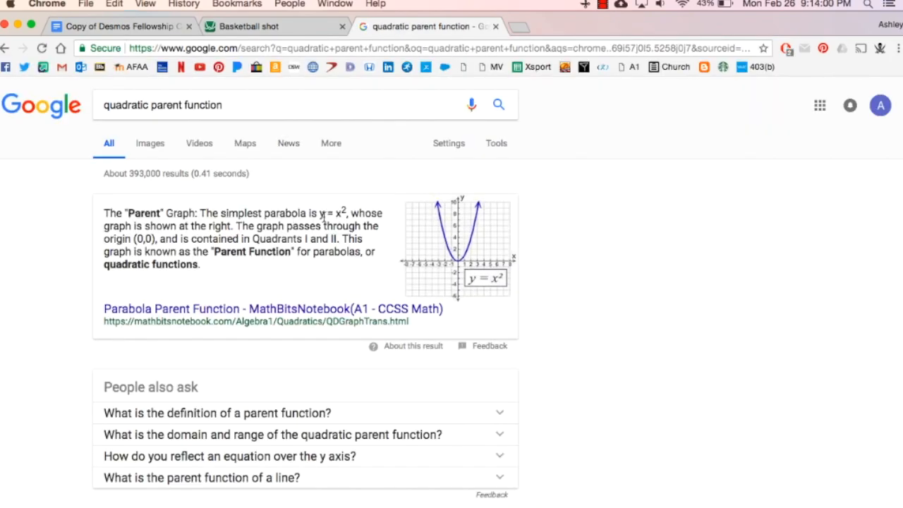
left_click_drag(323, 215, 346, 218)
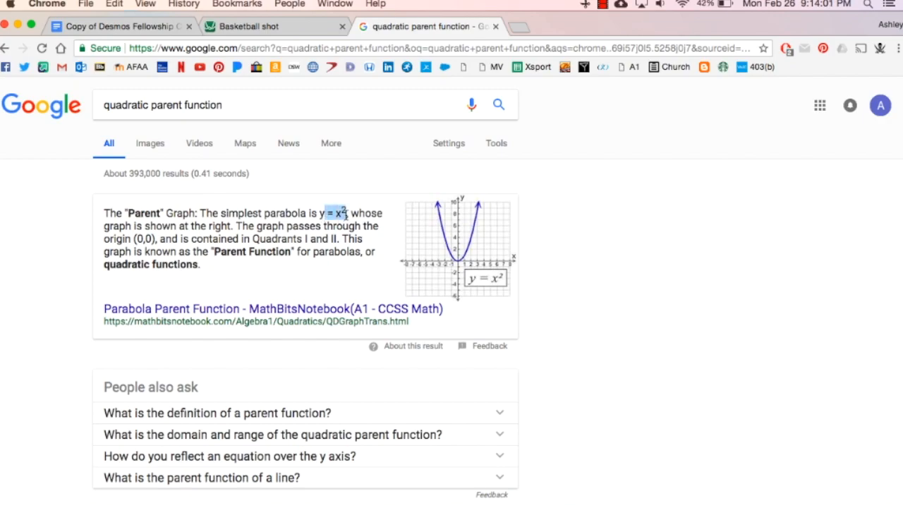
Step: Return to the Basketball shot graph in Desmos and plot the parent function y = x^2
left_click(240, 30)
left_click(96, 245)
type("y=x^2")
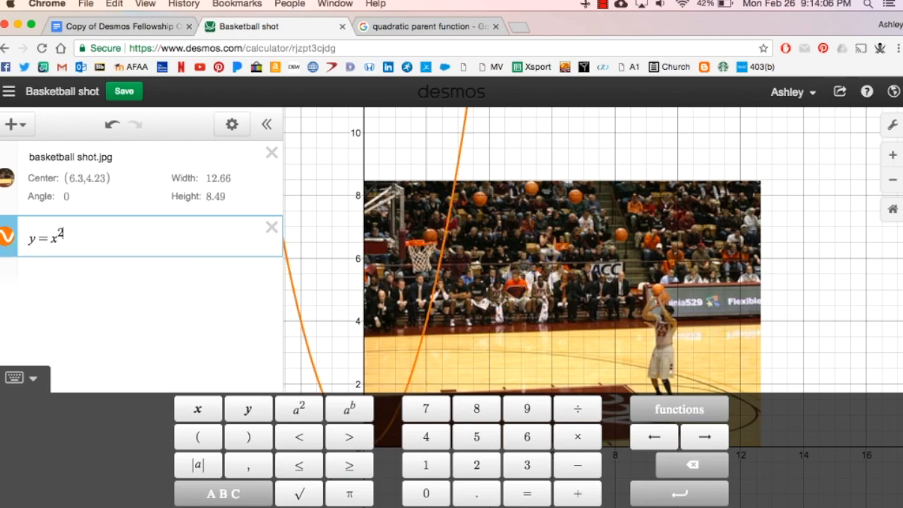
key("Return")
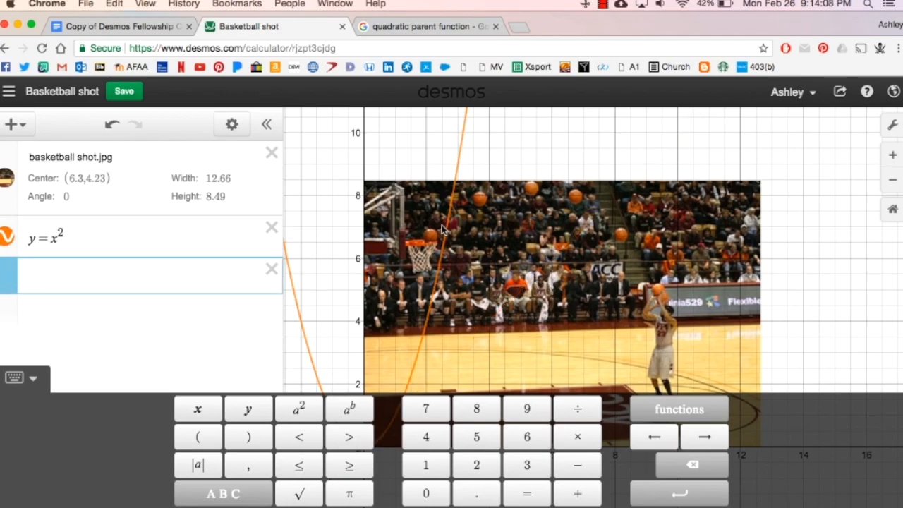
left_click(324, 222)
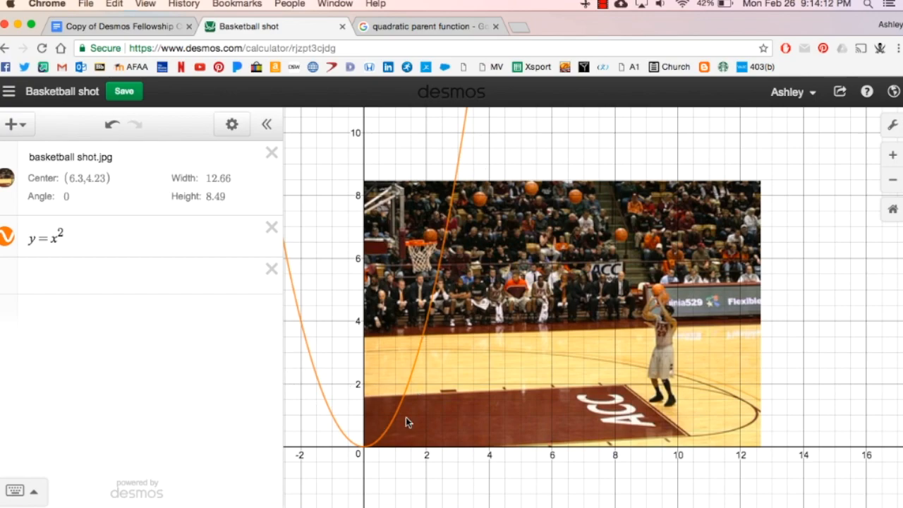
Step: Rewrite the quadratic expression in vertex form as y = a(x-h)^2 + k
double_click(53, 240)
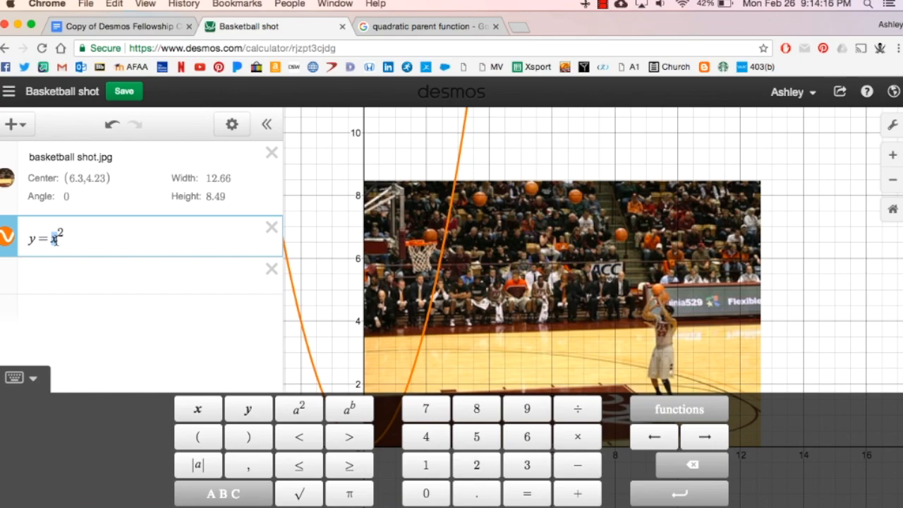
left_click(50, 240)
type("a(x")
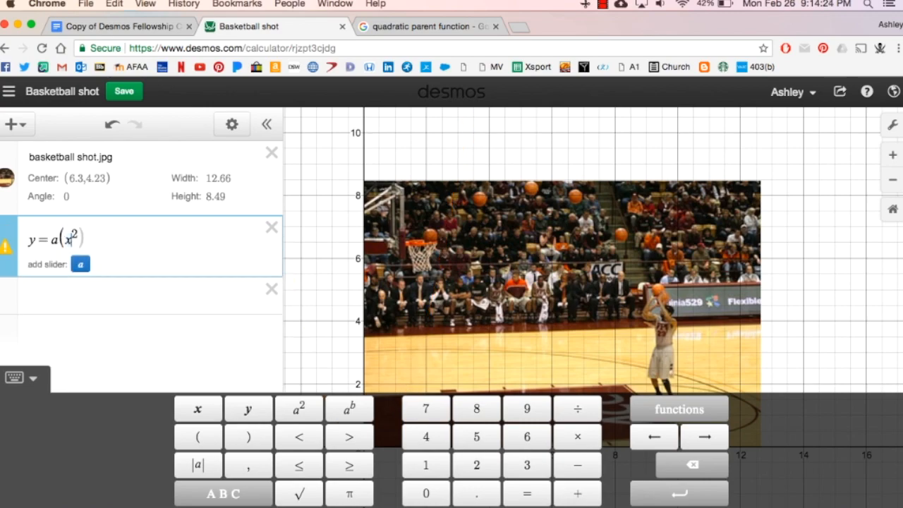
type(")")
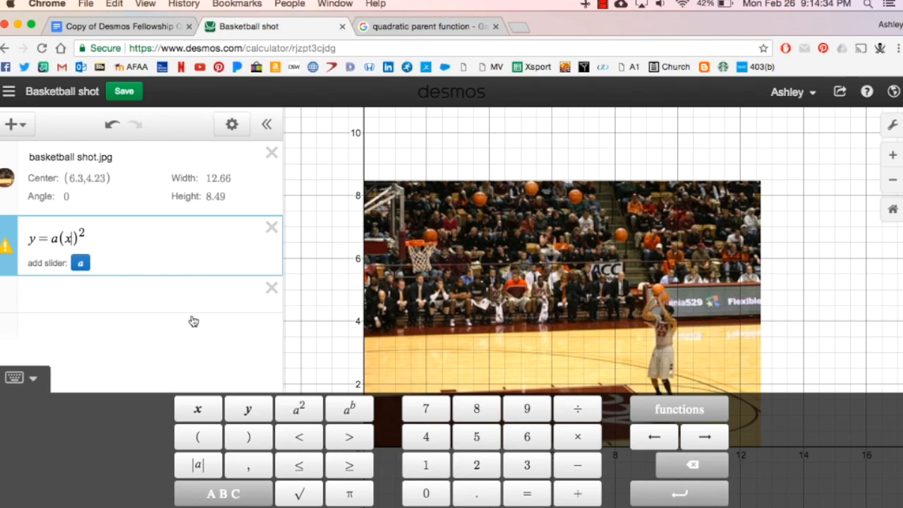
type("-h")
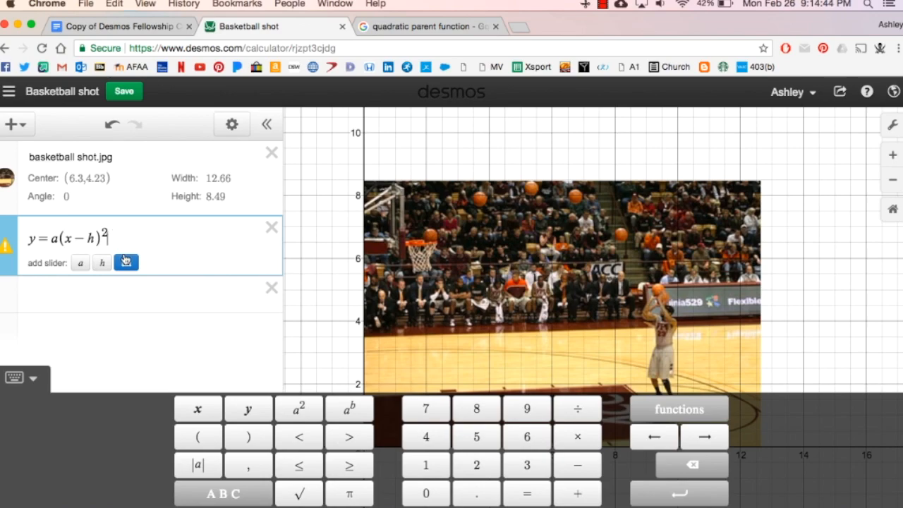
key("Right")
type("+k")
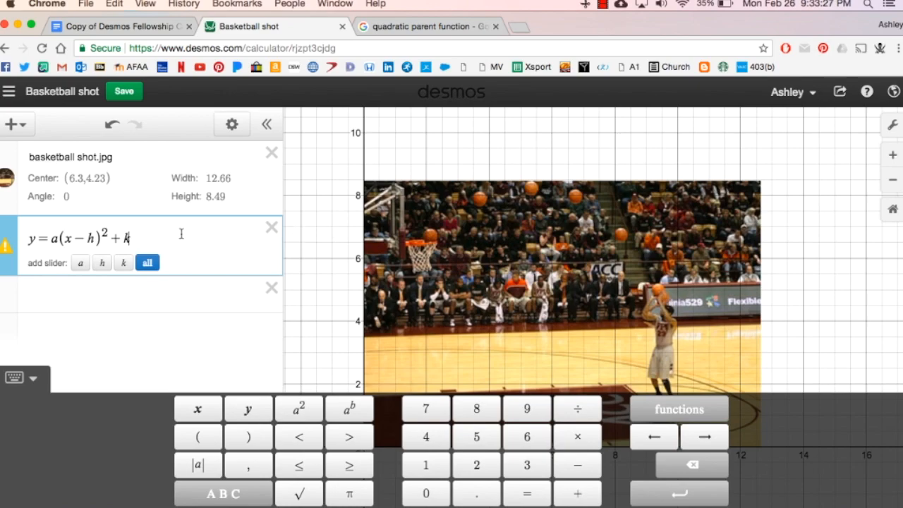
left_click(57, 240)
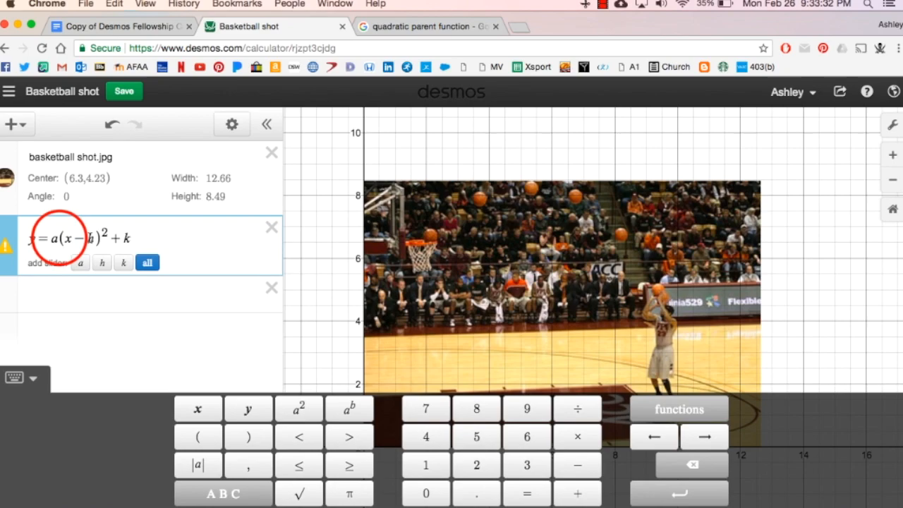
left_click(90, 238)
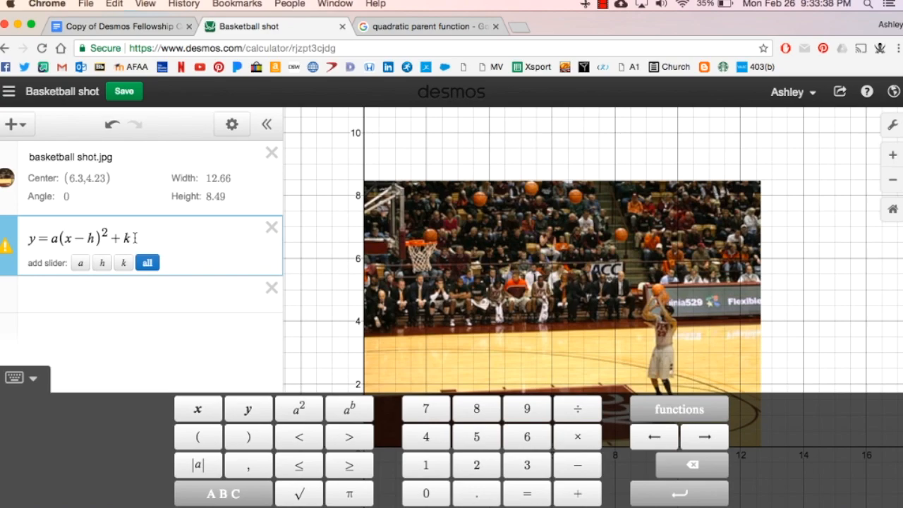
Step: Add sliders for all three parameters and try h at 2 and k at 1.3
left_click(148, 263)
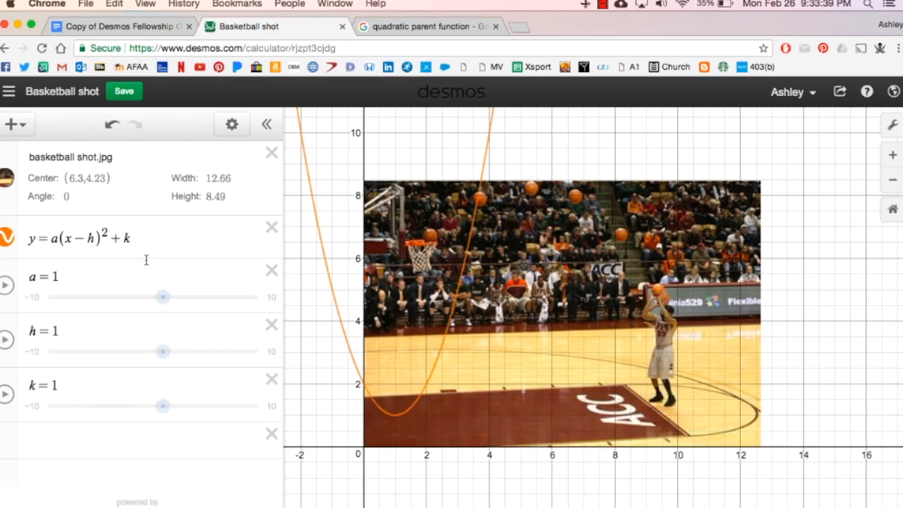
mouse_move(159, 297)
left_mouse_down()
mouse_move(202, 298)
mouse_move(135, 298)
mouse_move(162, 298)
left_mouse_up()
mouse_move(163, 351)
left_mouse_down()
mouse_move(214, 351)
mouse_move(174, 352)
left_mouse_up()
mouse_move(163, 406)
left_mouse_down()
mouse_move(195, 406)
mouse_move(143, 406)
mouse_move(190, 406)
mouse_move(148, 406)
mouse_move(166, 407)
left_mouse_up()
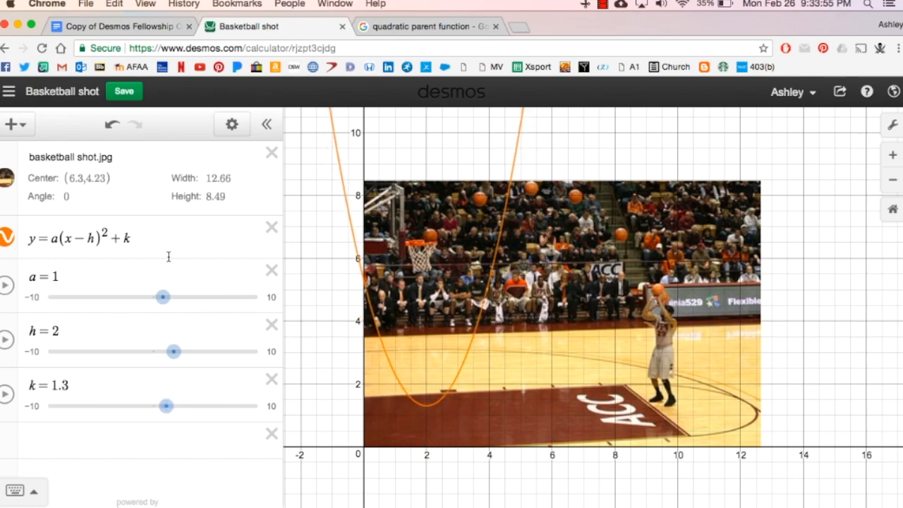
left_click(169, 257)
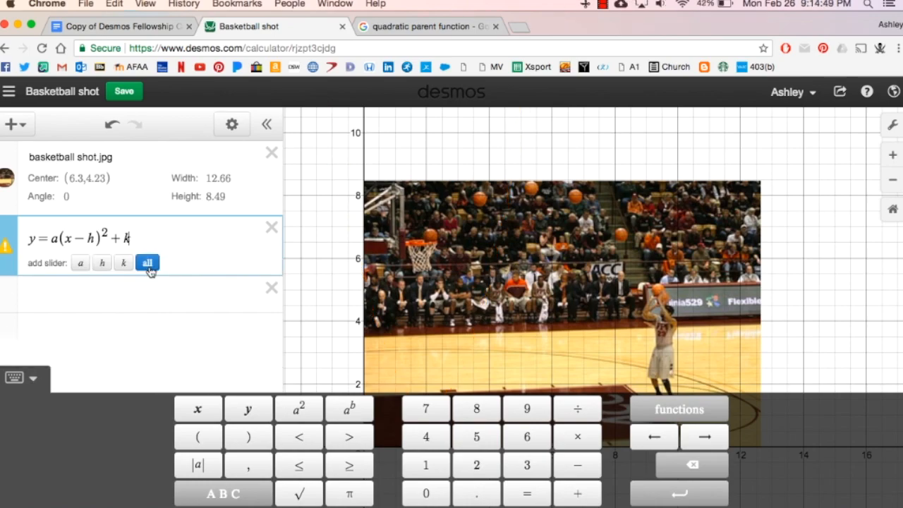
Step: Add sliders for a, h and k, and set a to -1 to make the parabola open downward
left_click(146, 261)
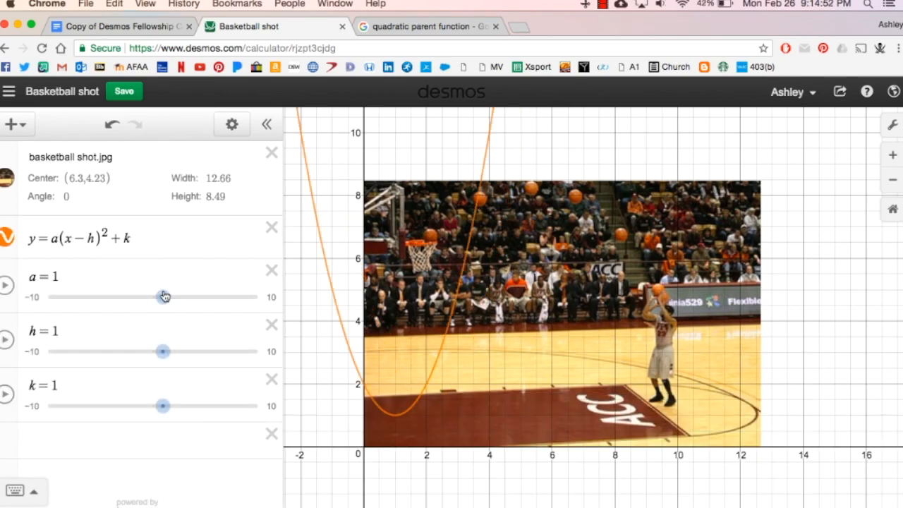
left_click(59, 243)
left_click(133, 241)
left_click_drag(163, 298, 225, 298)
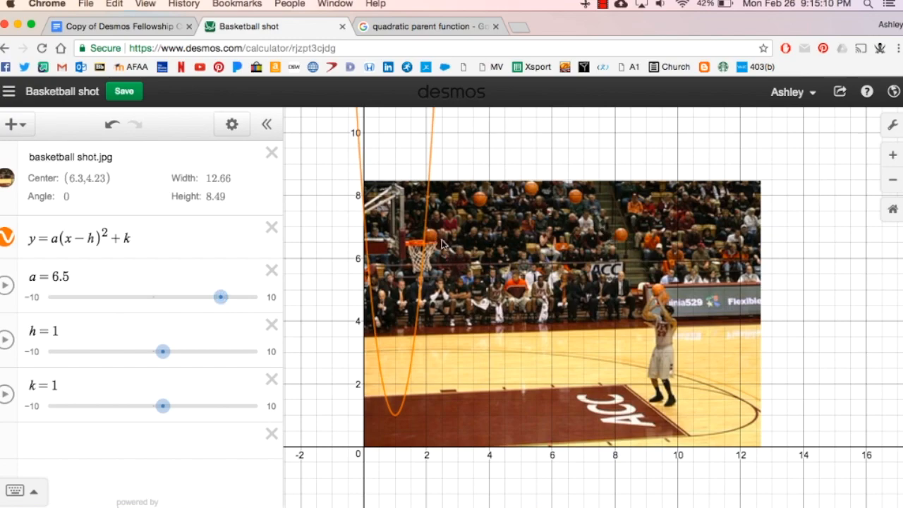
left_click_drag(222, 298, 144, 309)
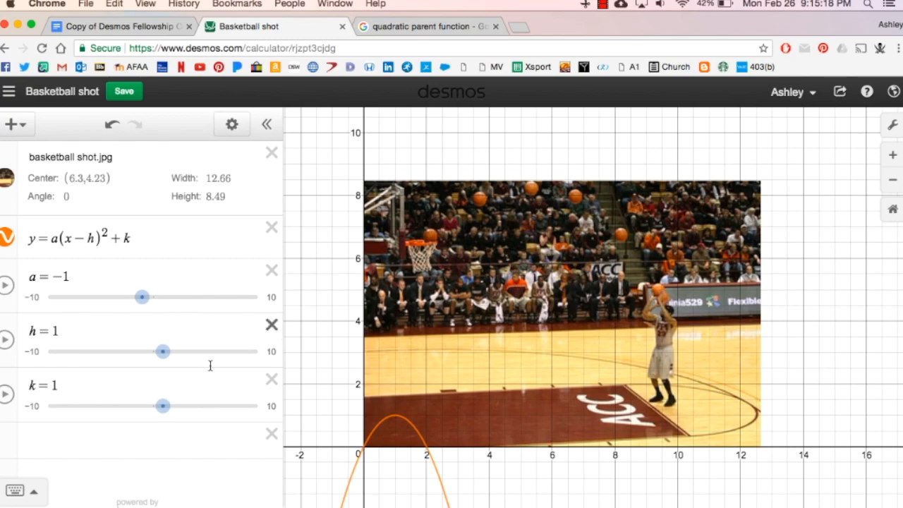
left_click(59, 276)
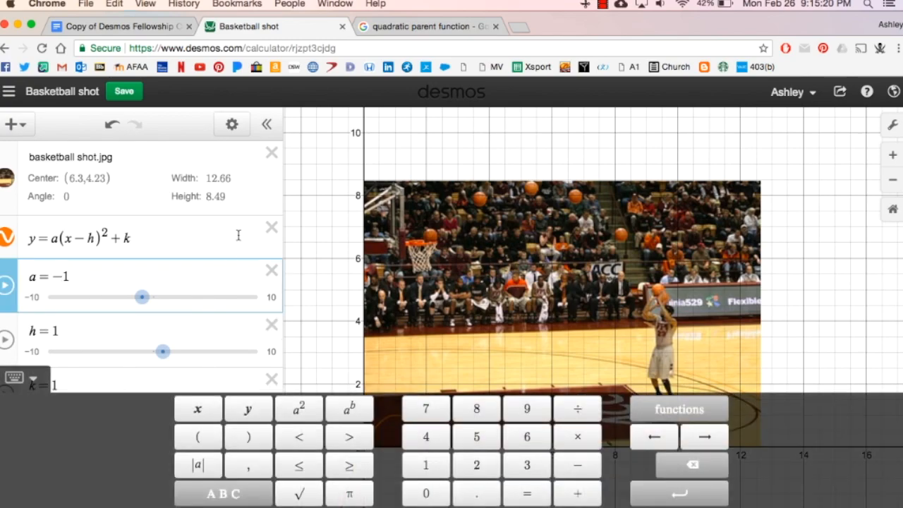
left_click(460, 277)
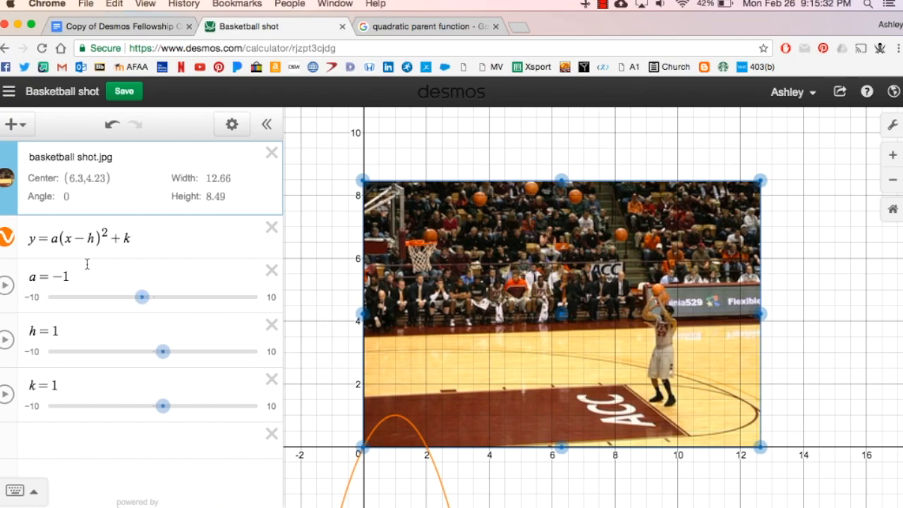
left_click(91, 238)
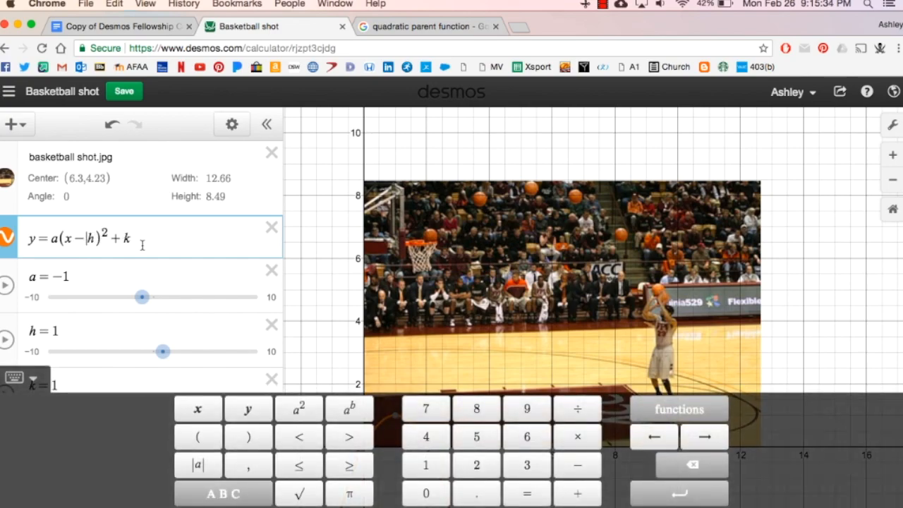
left_click(857, 238)
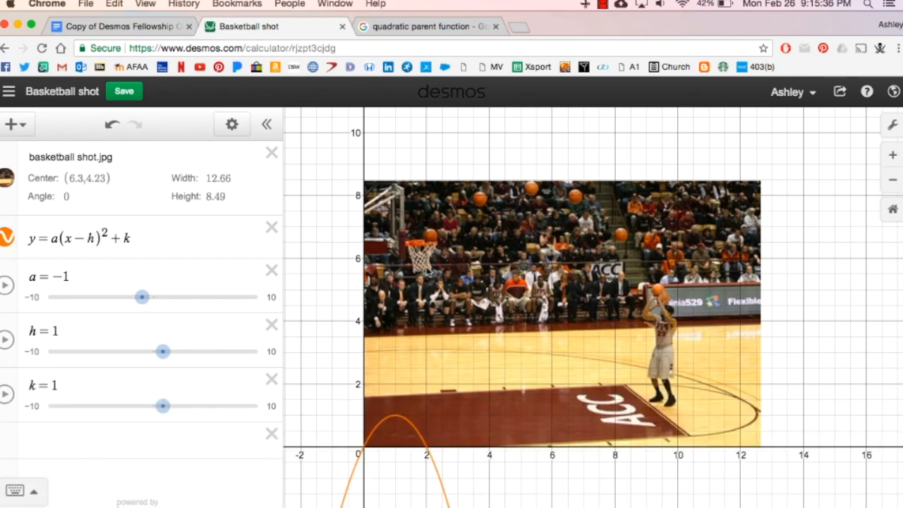
left_click(533, 192)
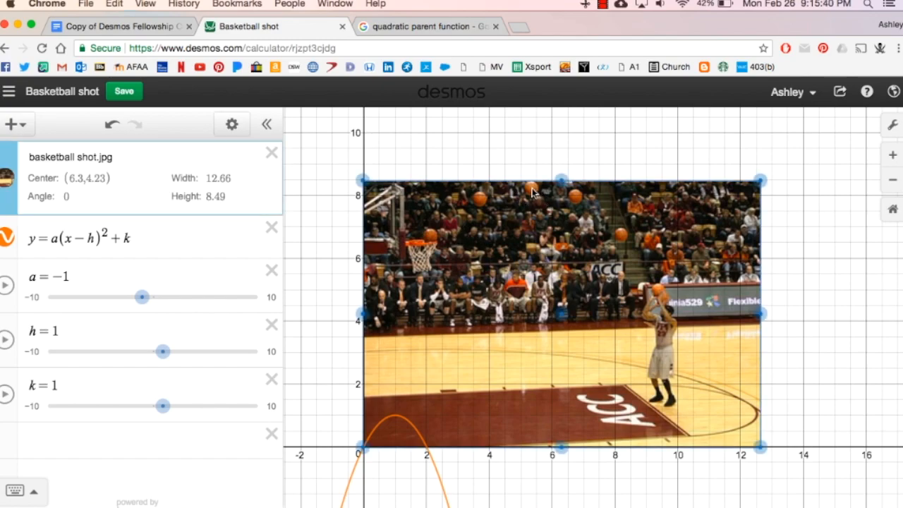
left_click(530, 168)
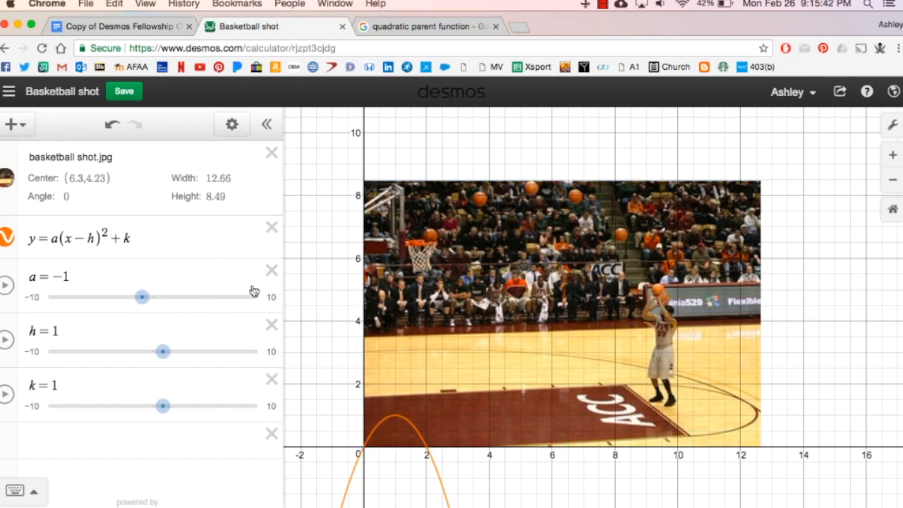
Step: Move the parabola's vertex onto the highest basketball by setting h to 5.4 and k to 8.2
mouse_move(163, 353)
left_mouse_down()
mouse_move(146, 353)
mouse_move(190, 353)
mouse_move(180, 354)
left_mouse_up()
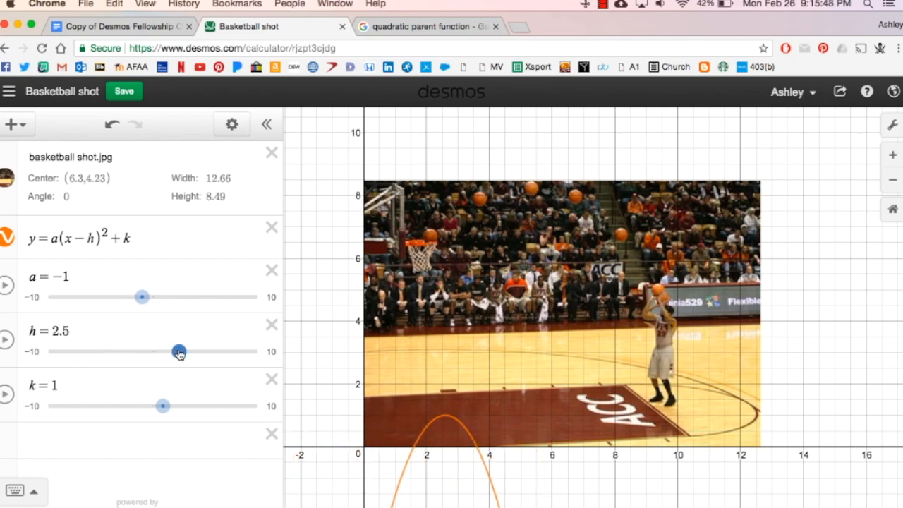
left_click_drag(179, 352, 214, 354)
left_click_drag(213, 354, 214, 352)
left_click_drag(95, 235, 68, 235)
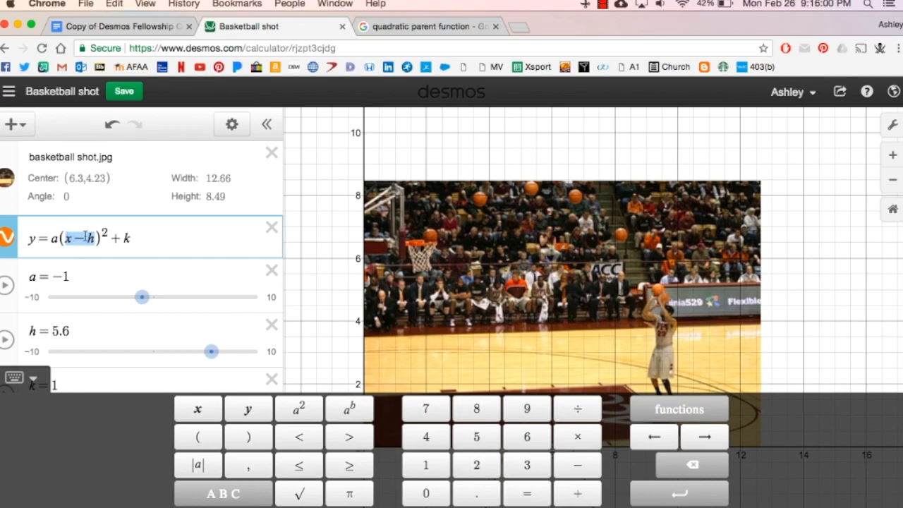
left_click(147, 242)
left_click_drag(210, 354, 209, 355)
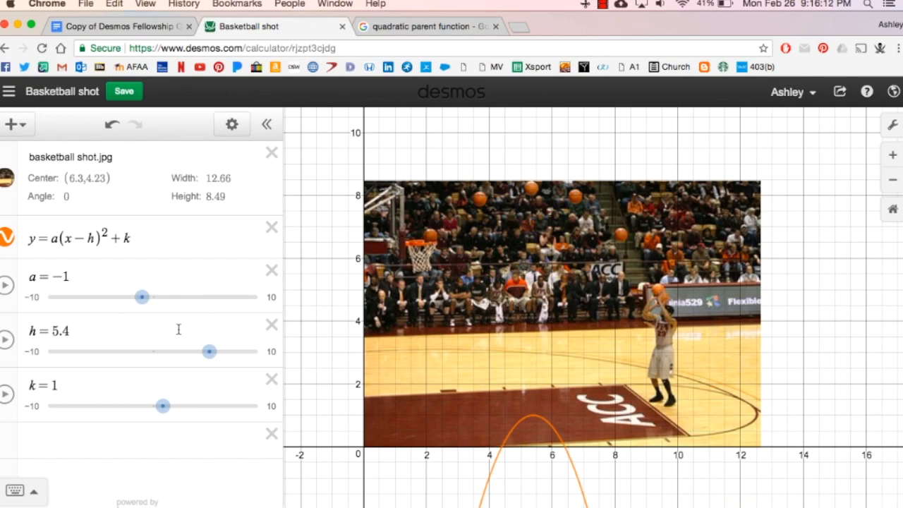
left_click_drag(162, 409, 238, 391)
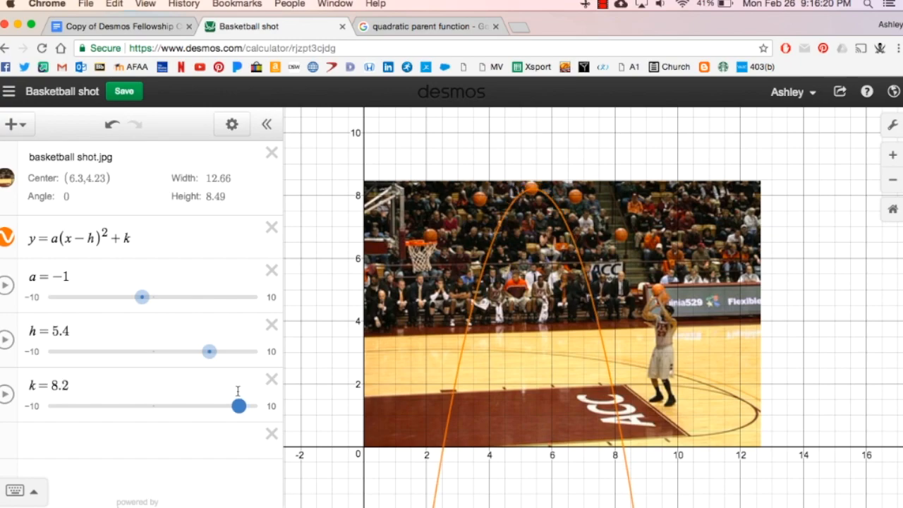
left_click(531, 190)
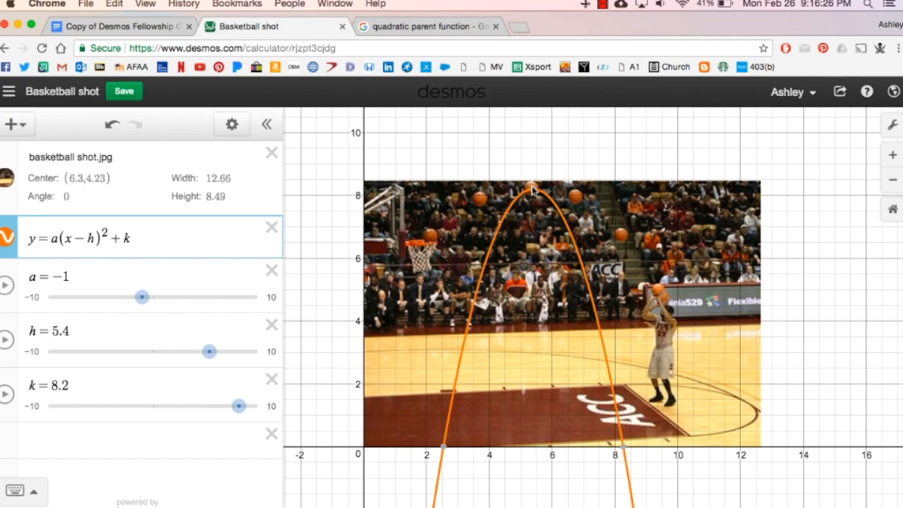
Step: Plot the point (5.8, 8.2) near the highest basketball in a new expression
left_click(106, 423)
type("(")
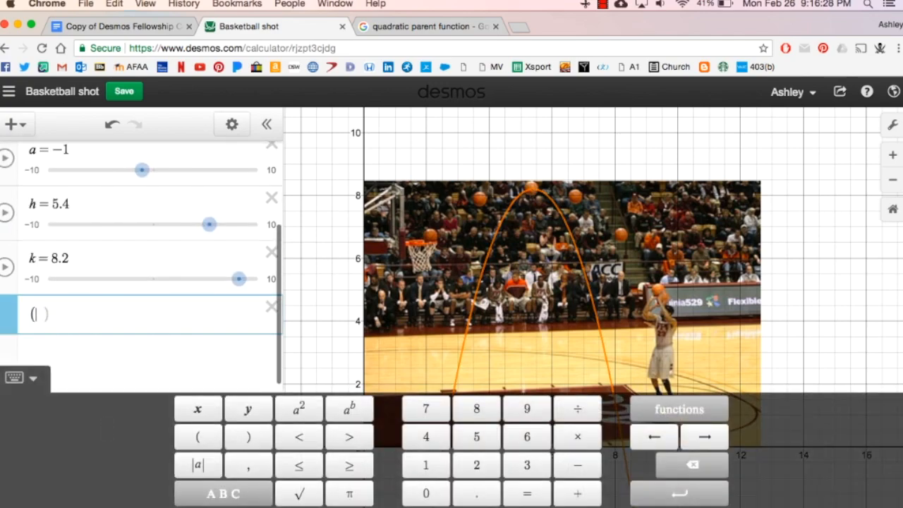
left_click(786, 348)
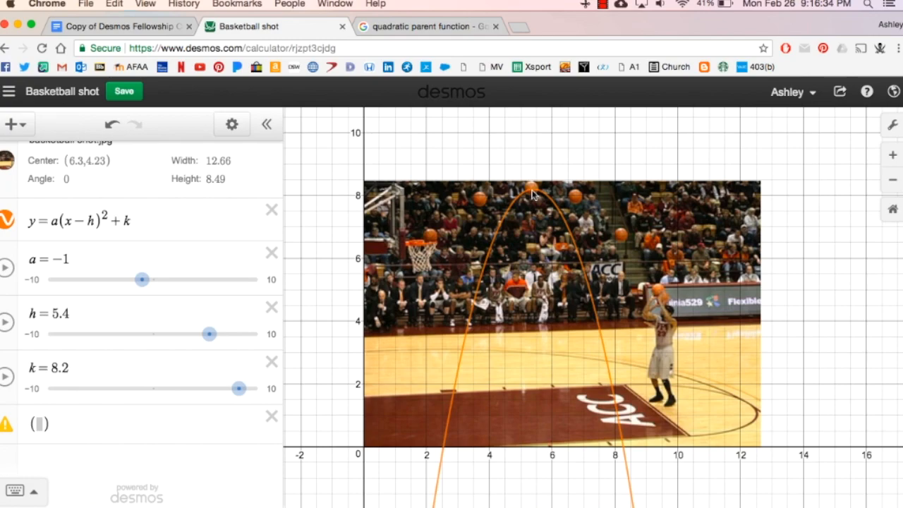
left_click(40, 424)
type("5.8")
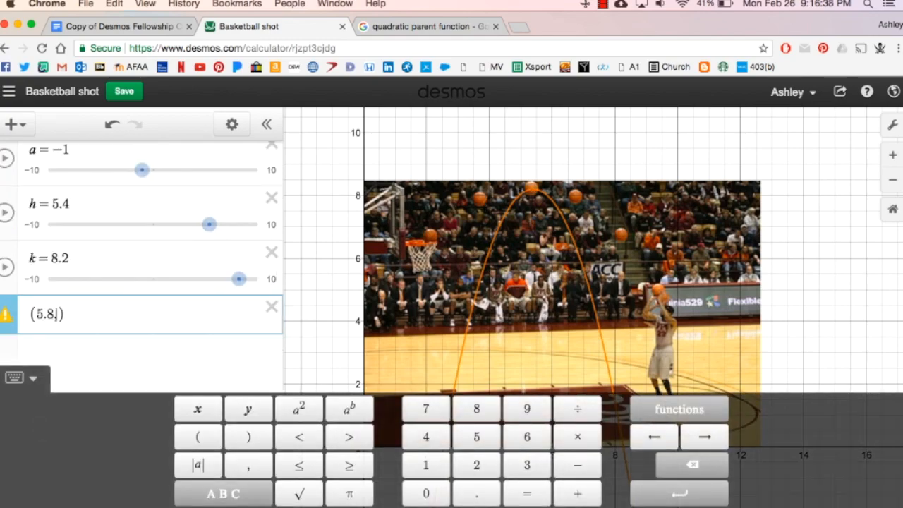
type(",8.2")
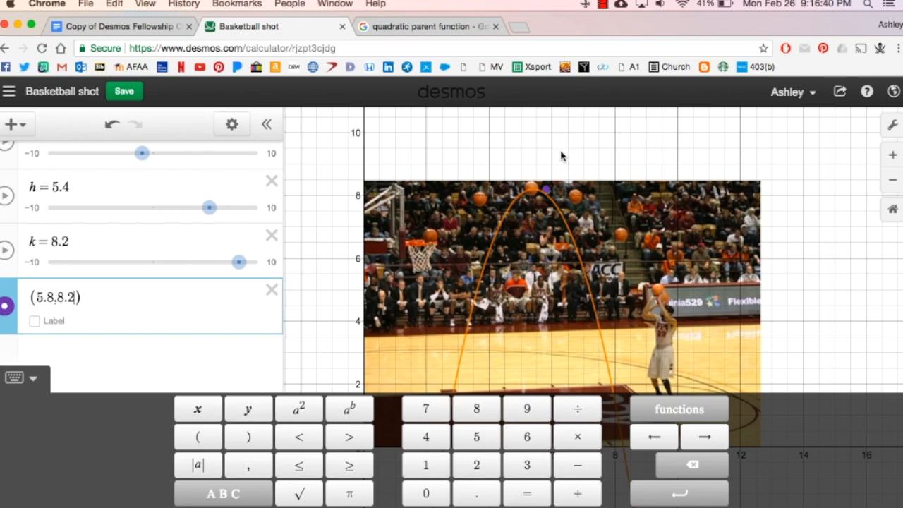
Step: Change the plotted point to (5.35, 8.2) so it sits on the highest basketball
left_click(548, 195)
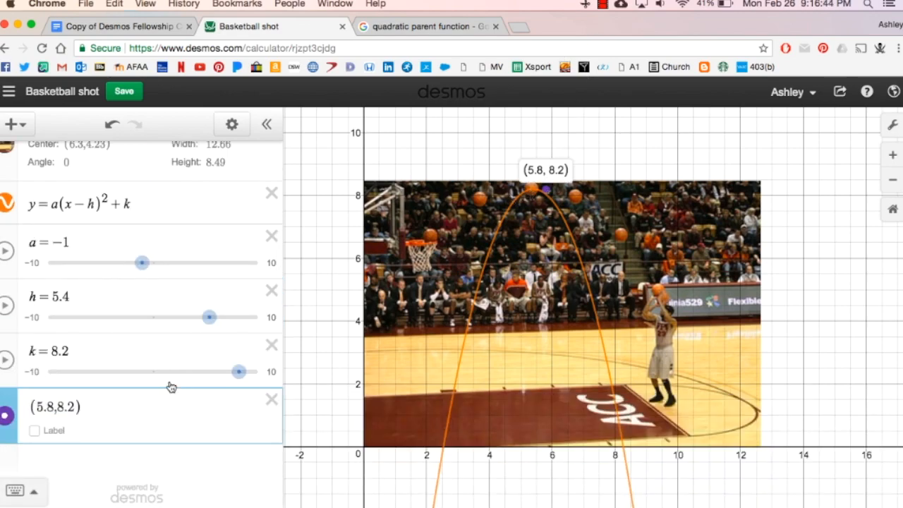
left_click(75, 405)
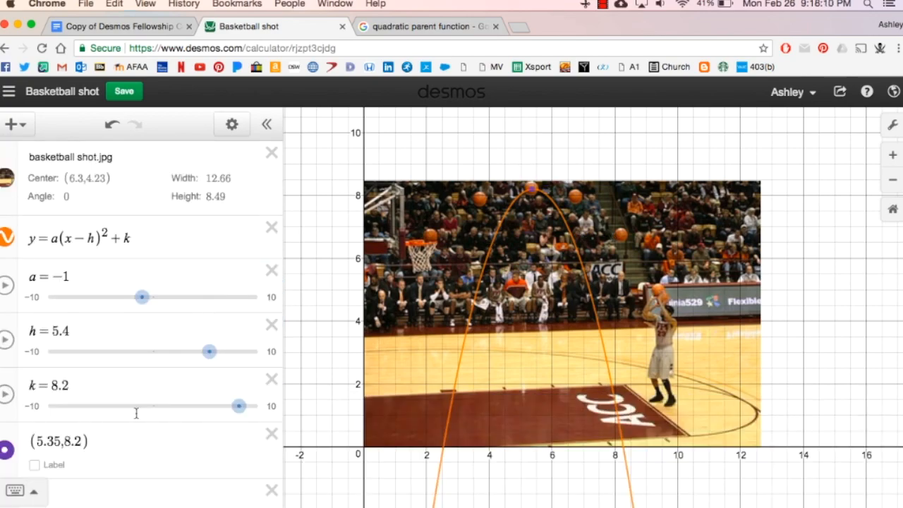
left_click(125, 439)
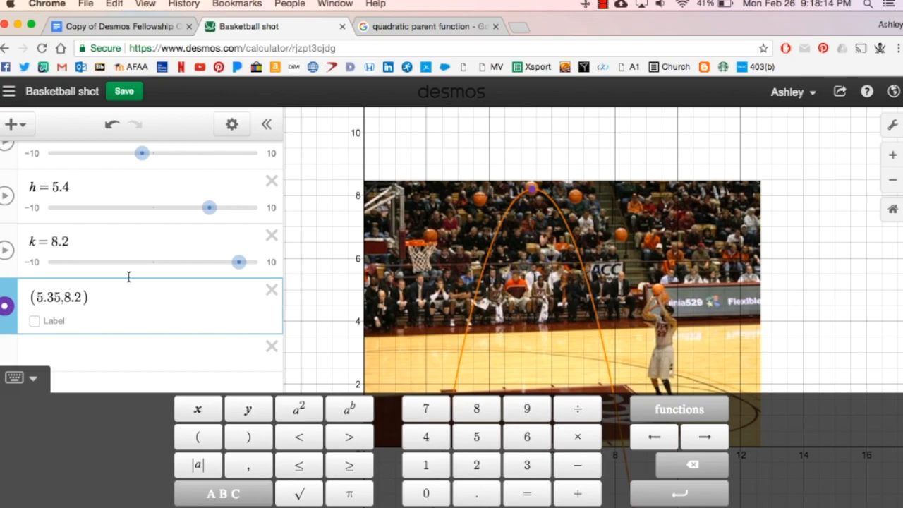
scroll(128, 276, "up", 2)
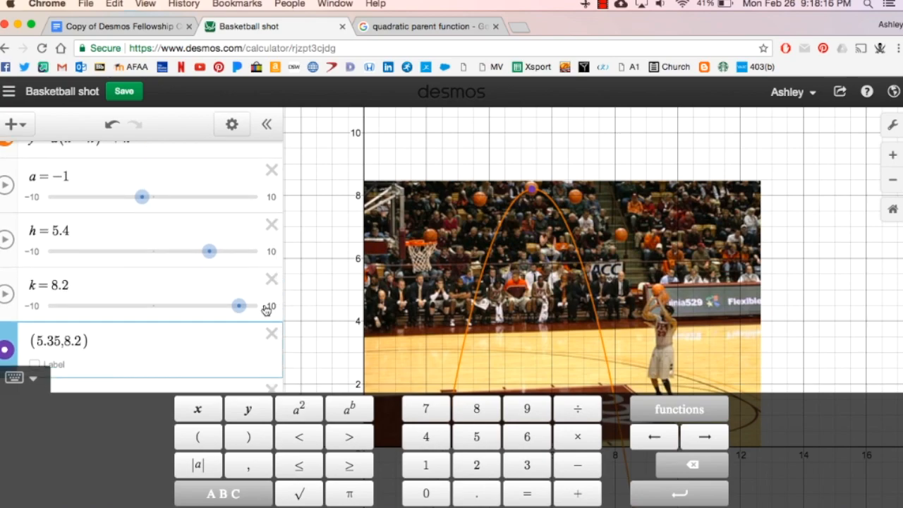
left_click_drag(243, 312, 241, 311)
scroll(242, 308, "up", 1)
left_click(76, 313)
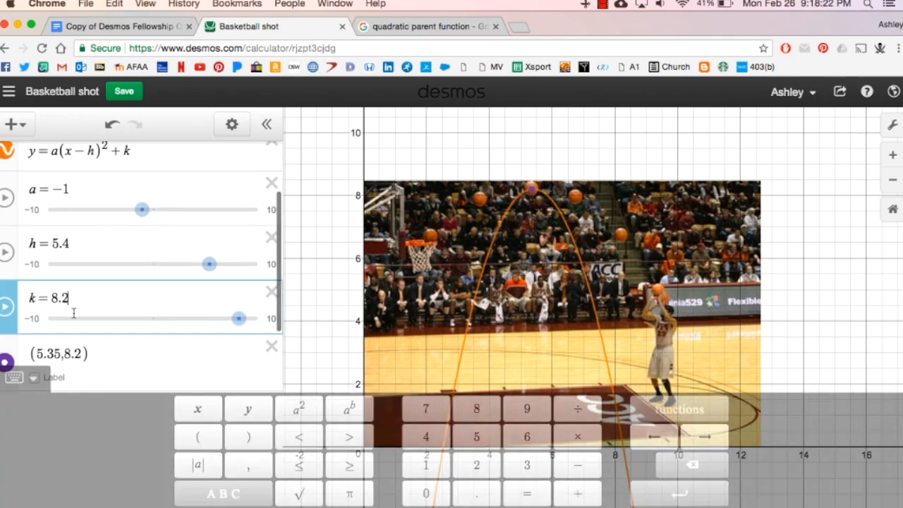
scroll(96, 276, "up", 1)
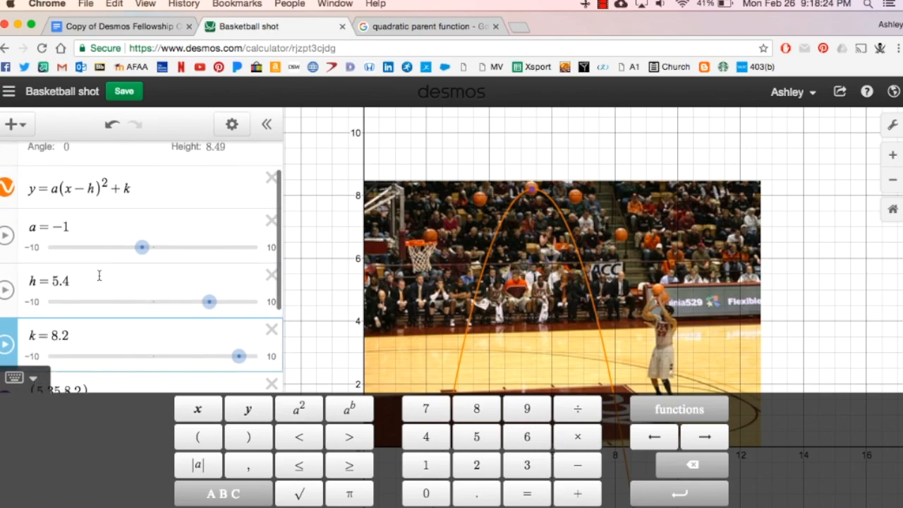
scroll(210, 304, "down", 1)
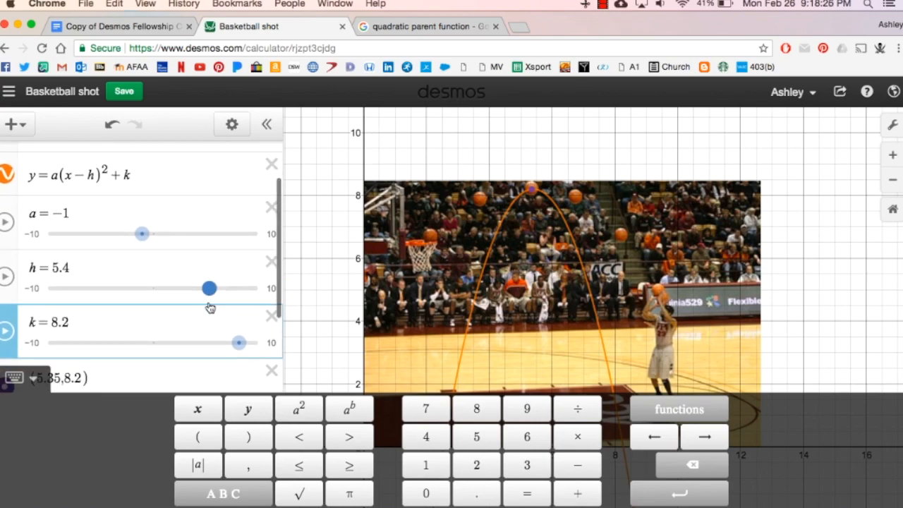
left_click_drag(211, 289, 209, 288)
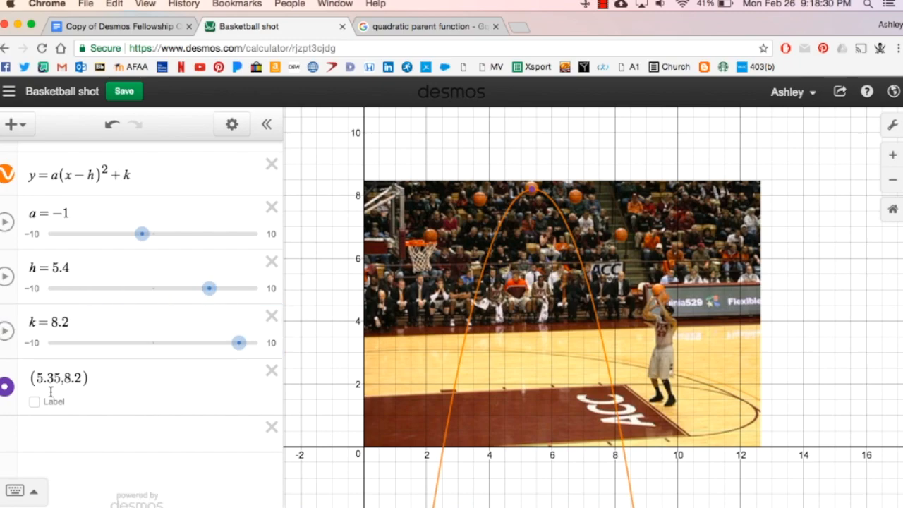
Step: Replace h with 5.4 and k with 8.2 in the parabola's equation
scroll(168, 207, "up", 1)
left_click(168, 208)
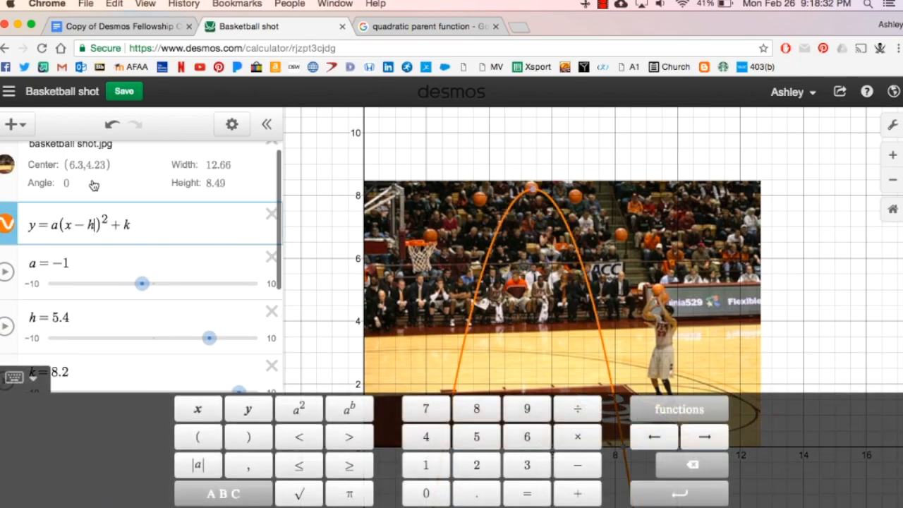
key("BackSpace")
type("5.4")
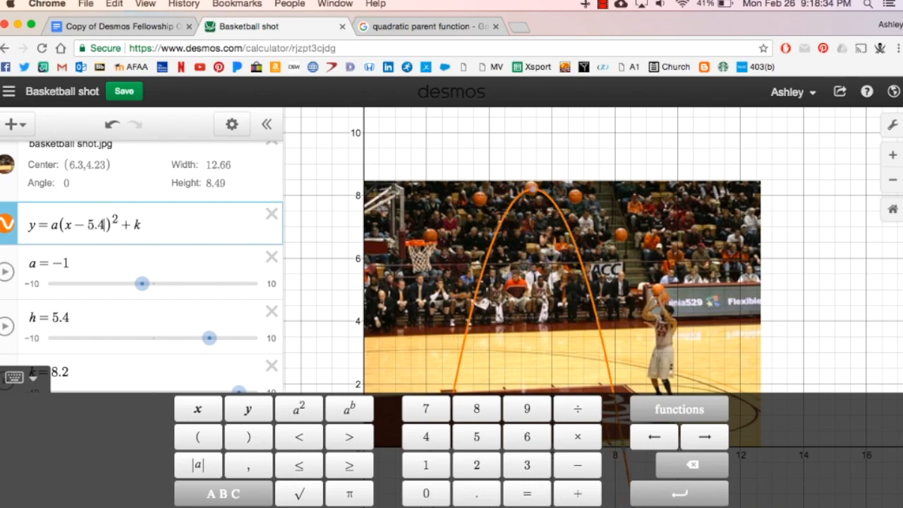
left_click(170, 221)
key("BackSpace")
type("8.2")
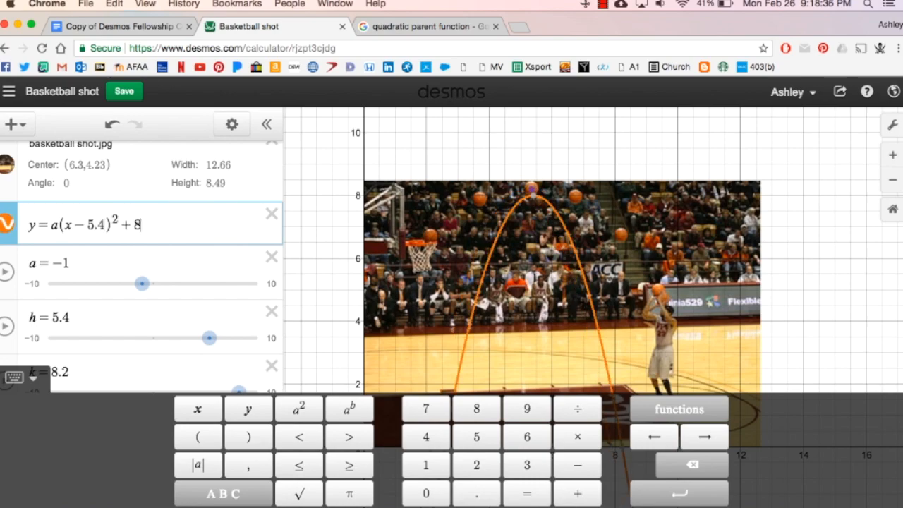
Step: Delete the h and k sliders from the expression list
left_click(271, 311)
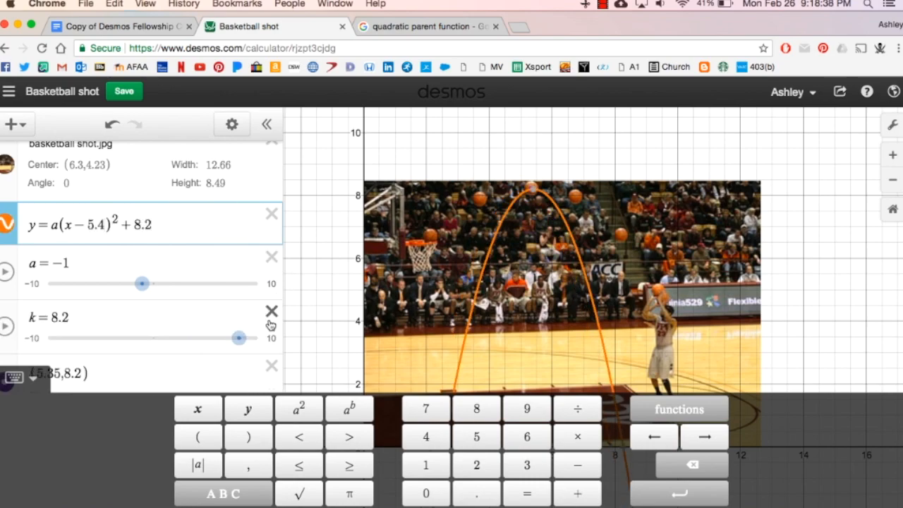
left_click(271, 311)
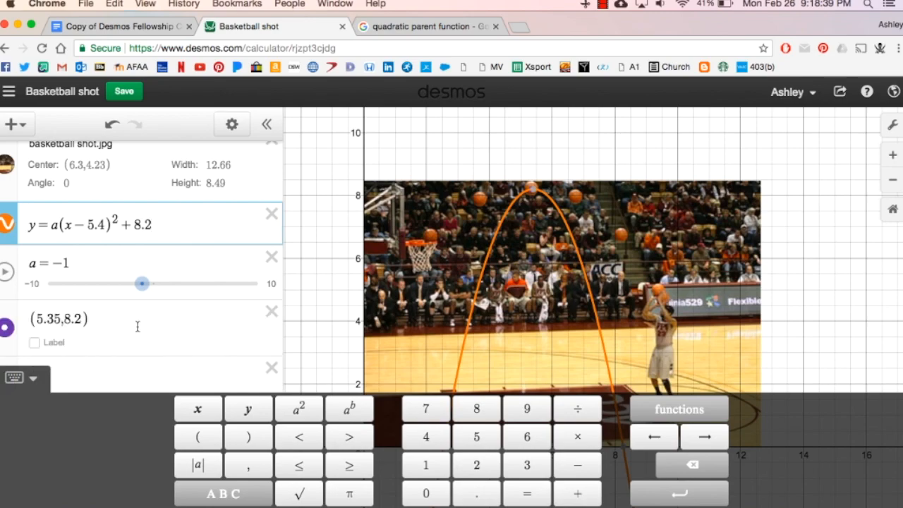
left_click(592, 159)
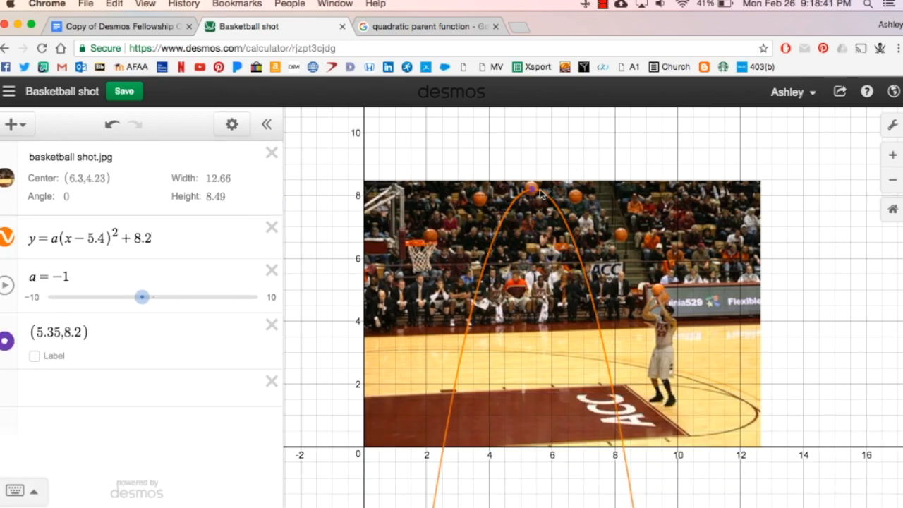
Step: Try a slider values of -0.1 and -0.5 to widen the parabola
left_click(148, 243)
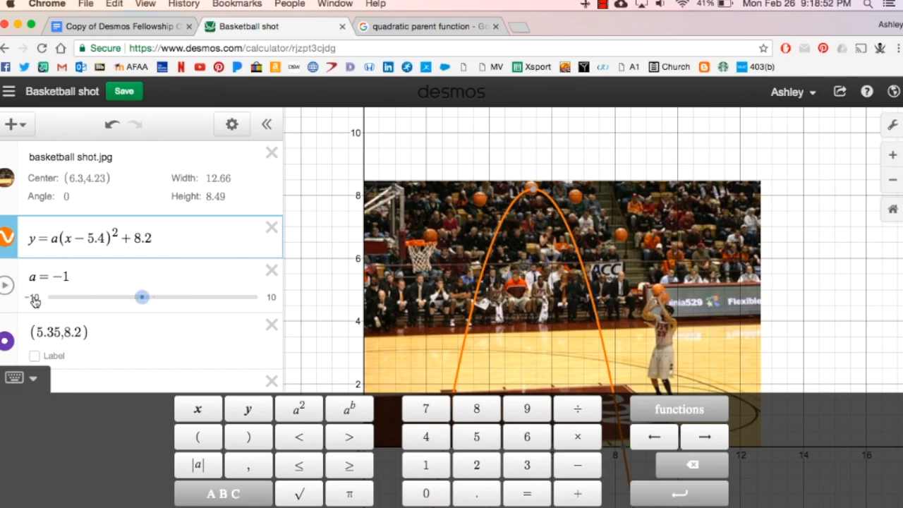
mouse_move(142, 297)
left_mouse_down()
mouse_move(120, 299)
mouse_move(187, 300)
mouse_move(140, 301)
mouse_move(163, 299)
mouse_move(140, 299)
mouse_move(153, 299)
left_mouse_up()
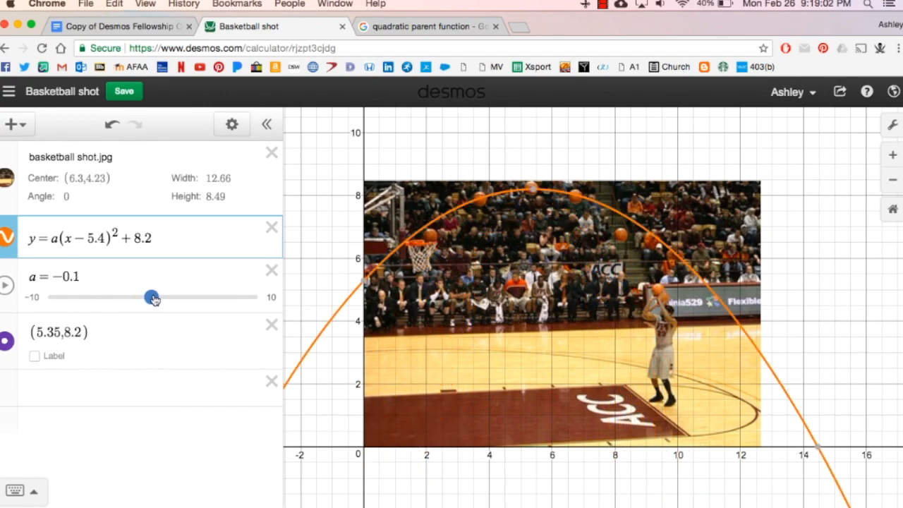
left_click_drag(154, 299, 149, 298)
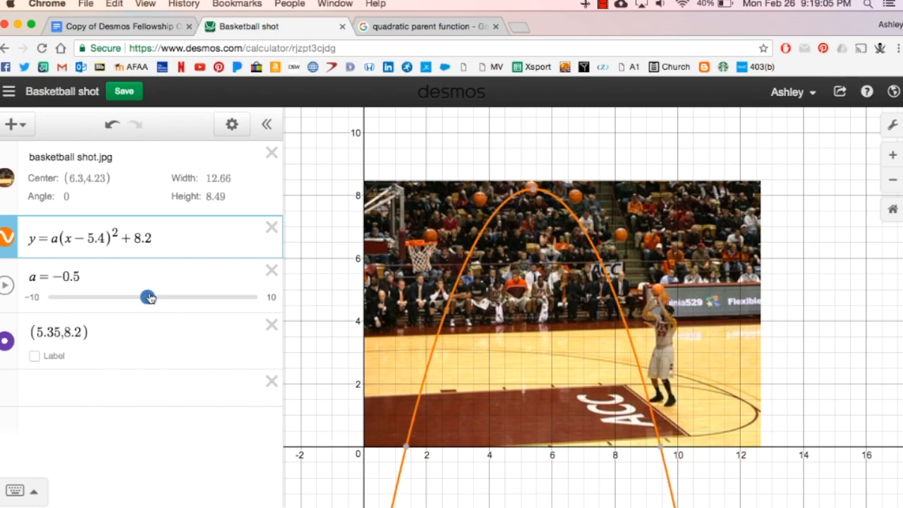
Step: Limit the range of the a slider to between -1 and 0
left_click(35, 299)
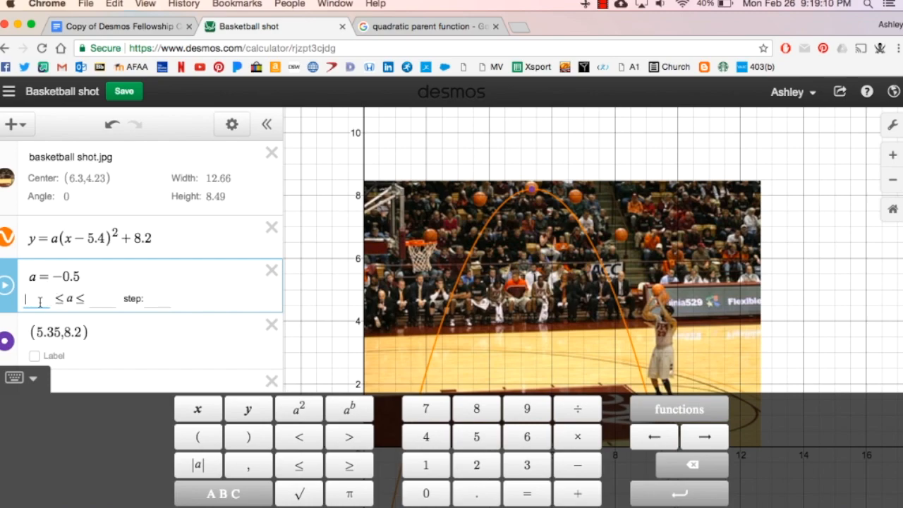
type("-1")
left_click(102, 300)
type("0")
left_click(155, 299)
left_click(188, 235)
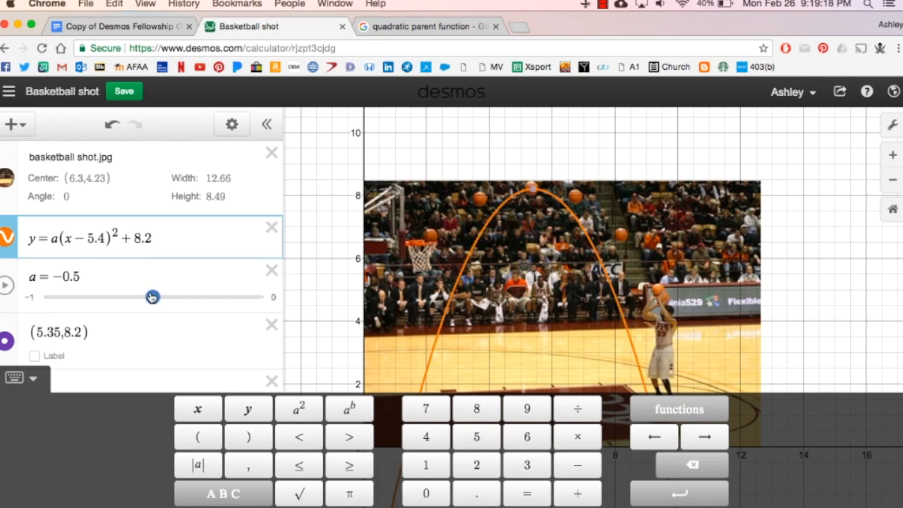
Step: Fit the parabola to the basketballs with a at -0.15 and substitute -.15 for a in the equation
left_click_drag(153, 297, 229, 296)
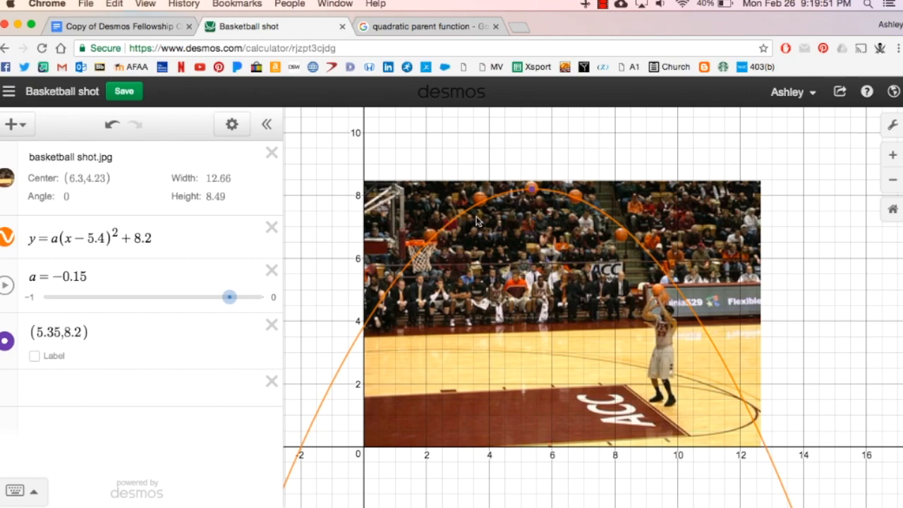
left_click(58, 237)
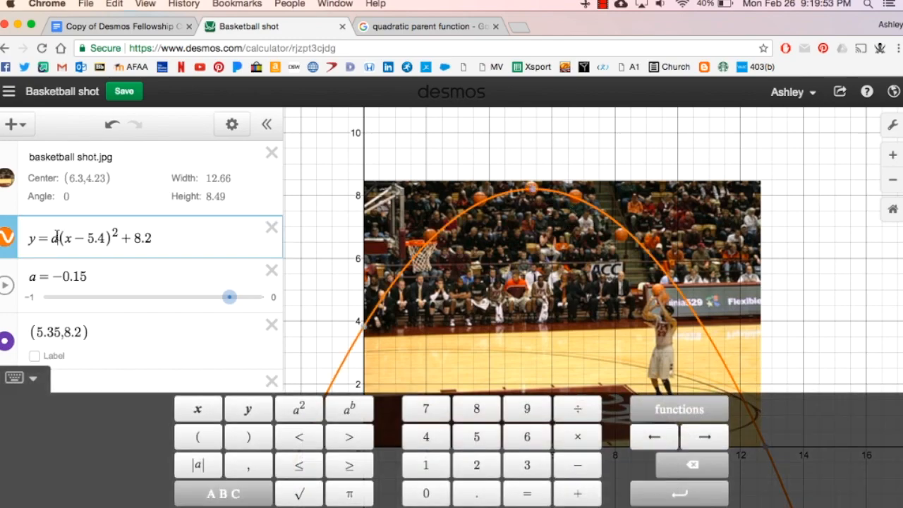
key("BackSpace")
type("-.15")
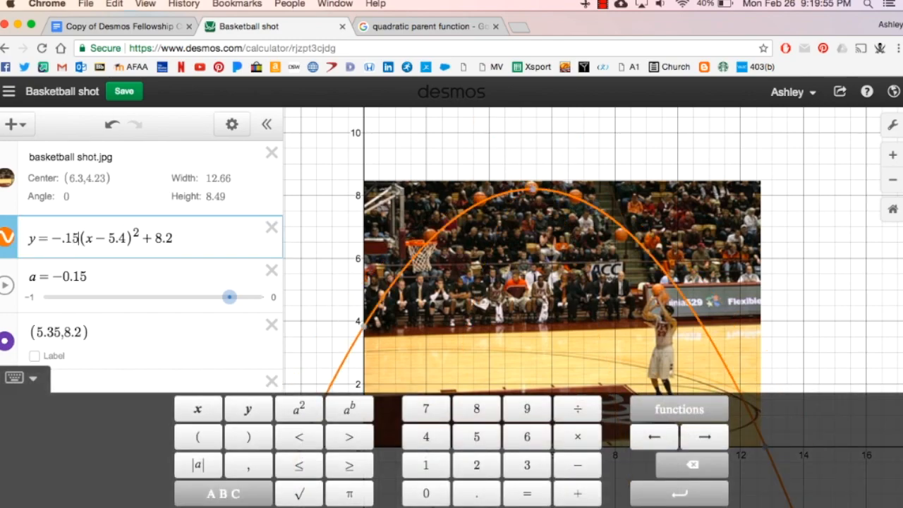
left_click(548, 168)
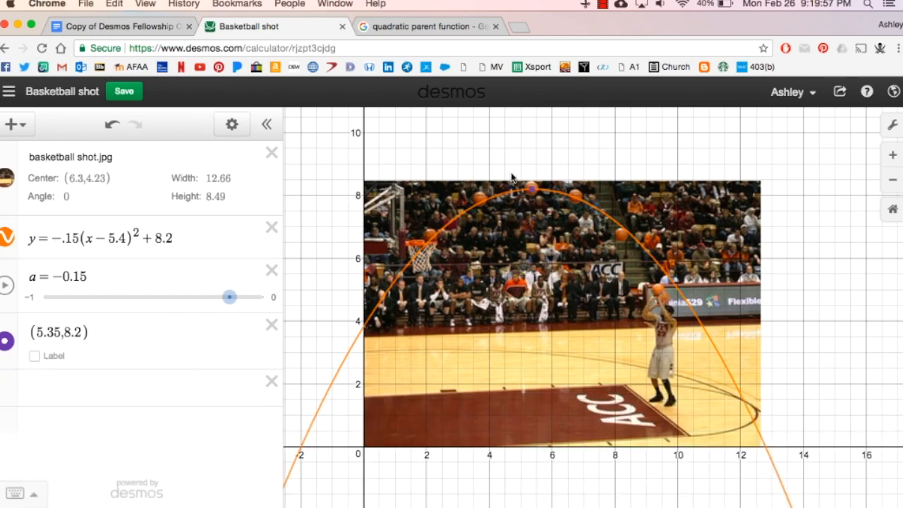